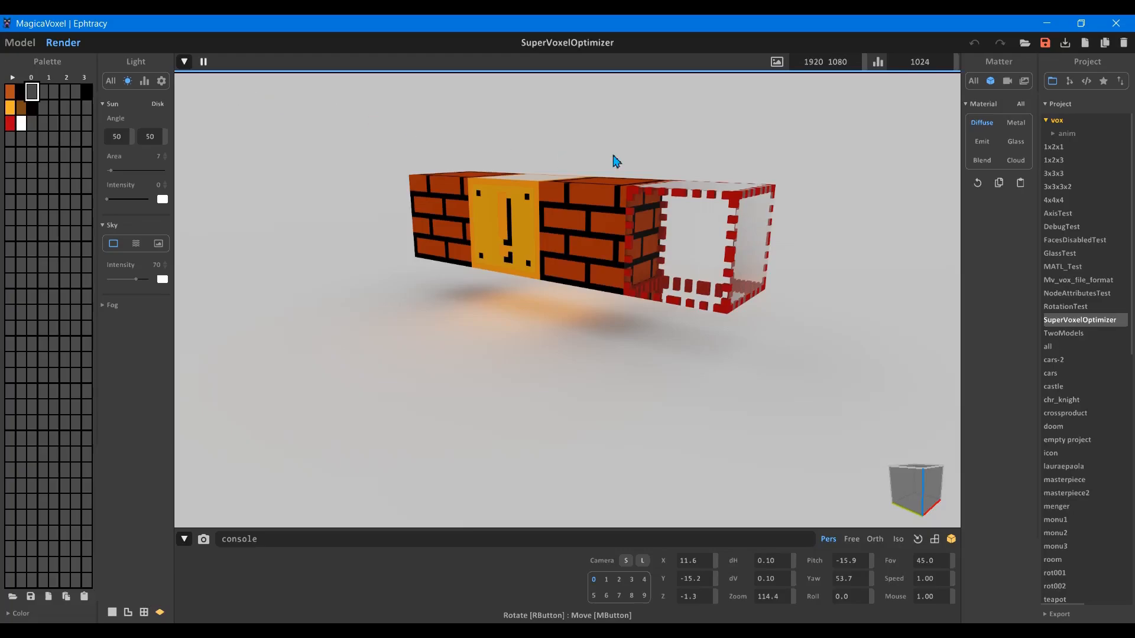
- Convert SuperVoxelOptimizer.vox in Voxel Optimizer, using D:\Davide\Download as the output folder
{"action": "left_click", "coordinate": [1025, 42]}
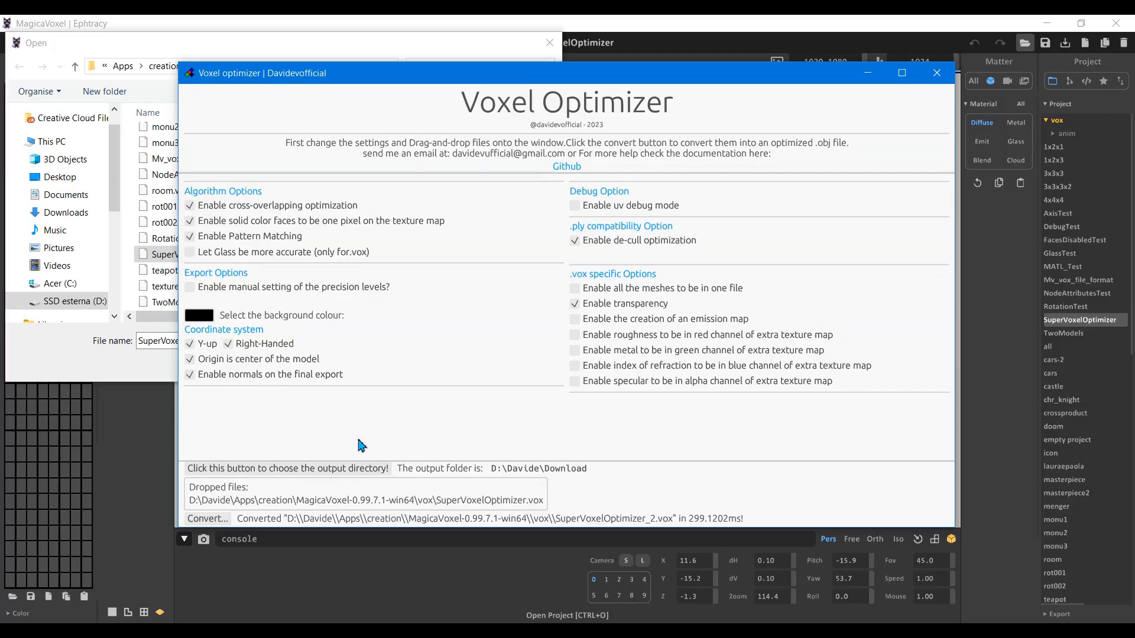
{"action": "left_click", "coordinate": [343, 469]}
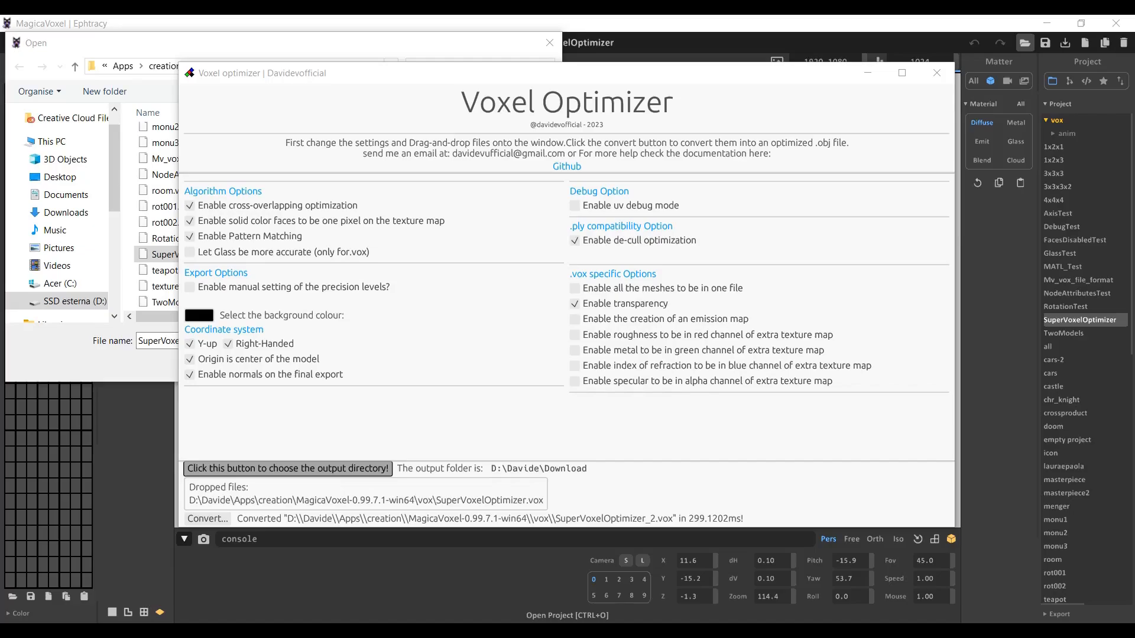
{"action": "left_click", "coordinate": [821, 484]}
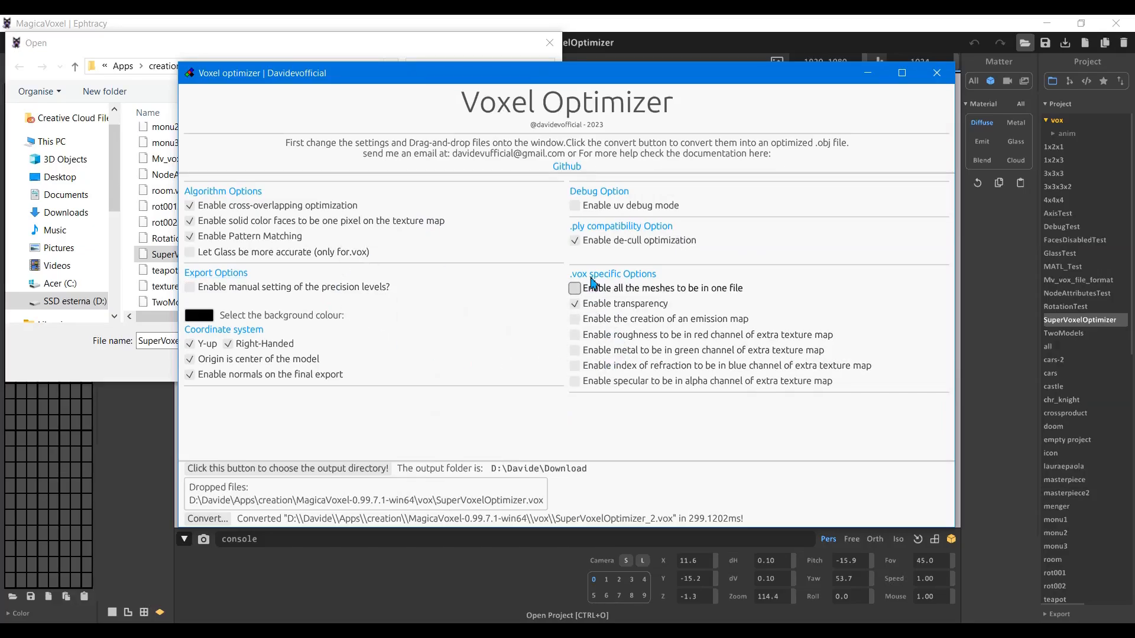
{"action": "left_click", "coordinate": [220, 520]}
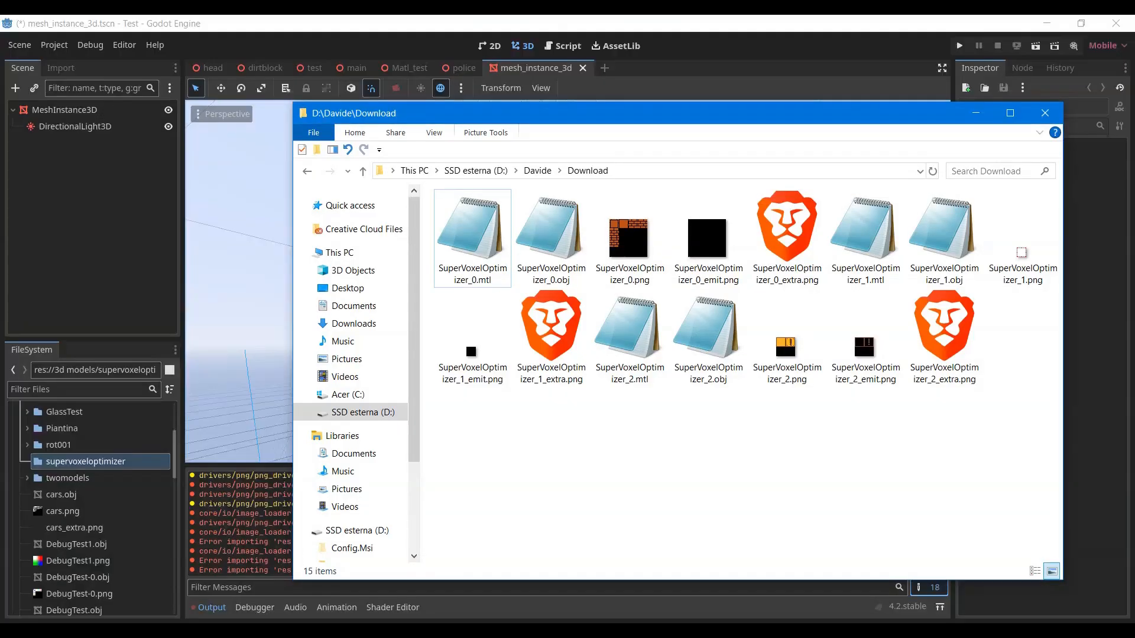
- Copy all the converted SuperVoxelOptimizer files from the Download folder into the supervoxeloptimizer folder of the Godot project
{"action": "left_click_drag", "start_coordinate": [717, 117], "coordinate": [762, 117]}
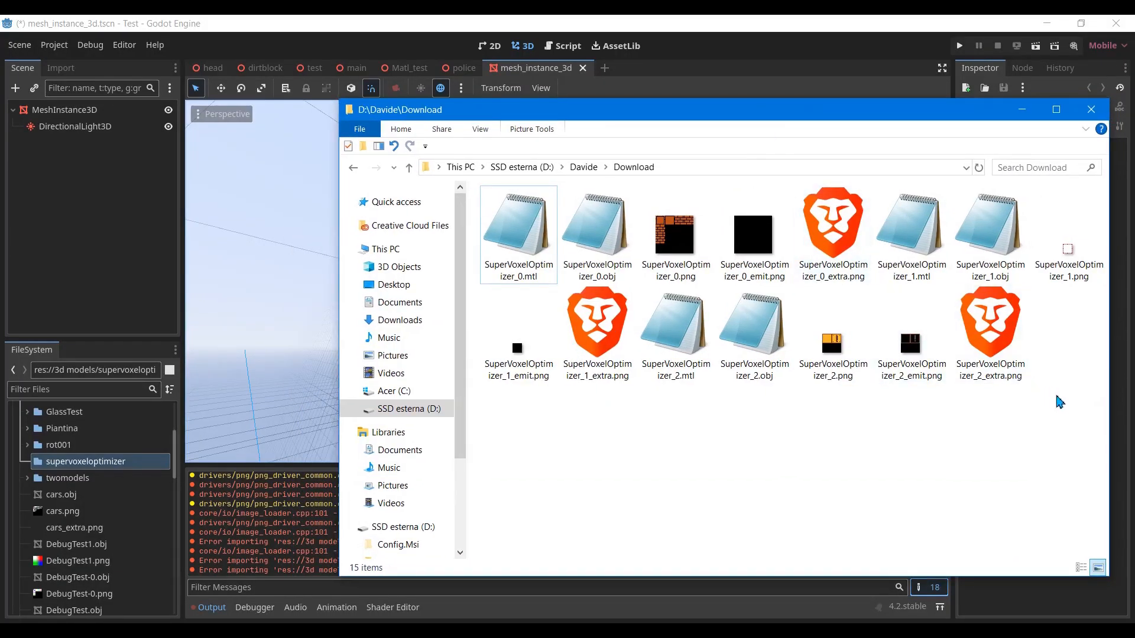
{"action": "left_click_drag", "start_coordinate": [1058, 397], "coordinate": [504, 234]}
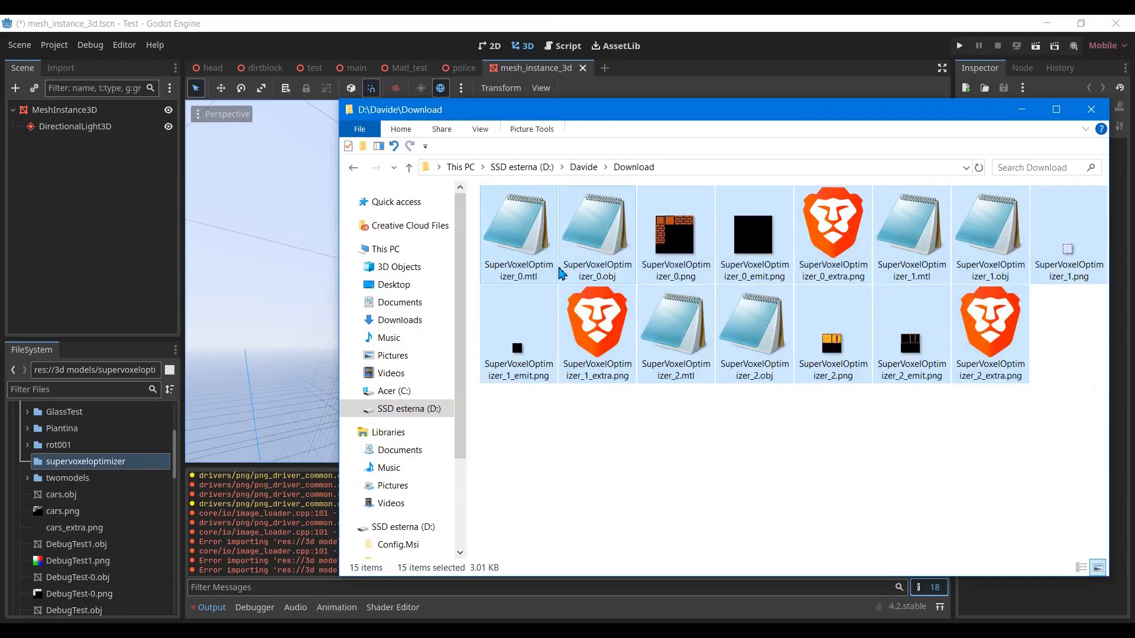
{"action": "left_click_drag", "start_coordinate": [549, 245], "coordinate": [98, 464]}
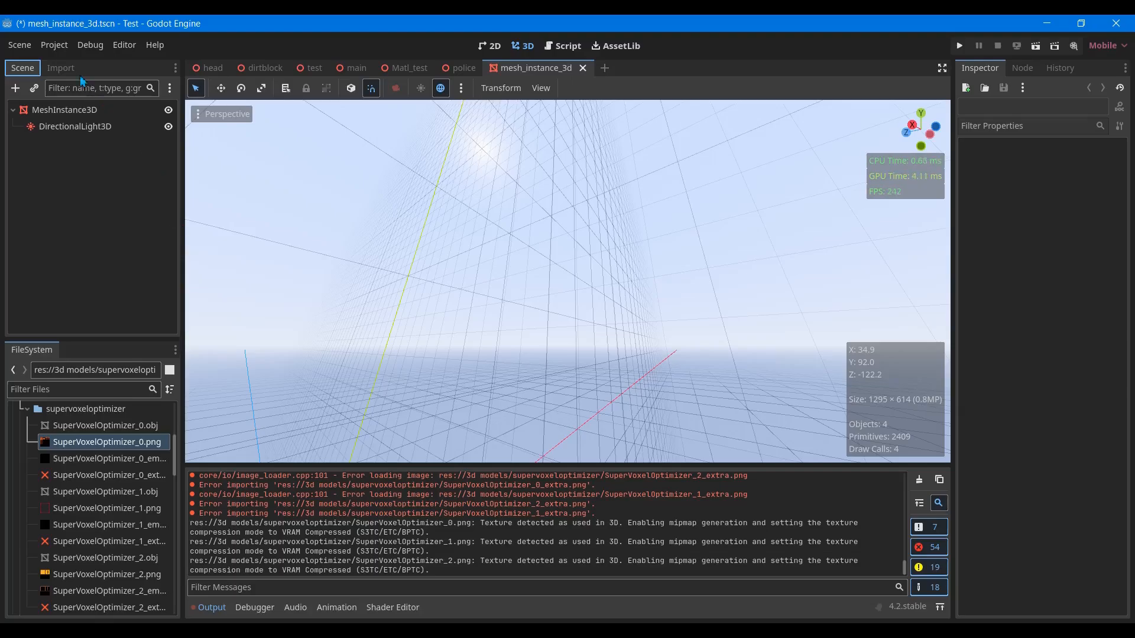
- In the import settings of SuperVoxelOptimizer_0.png, set the compression mode to Lossless and turn off Fix Alpha Border
{"action": "left_click", "coordinate": [62, 68]}
{"action": "scroll", "coordinate": [131, 190], "scroll_direction": "up", "scroll_amount": 2}
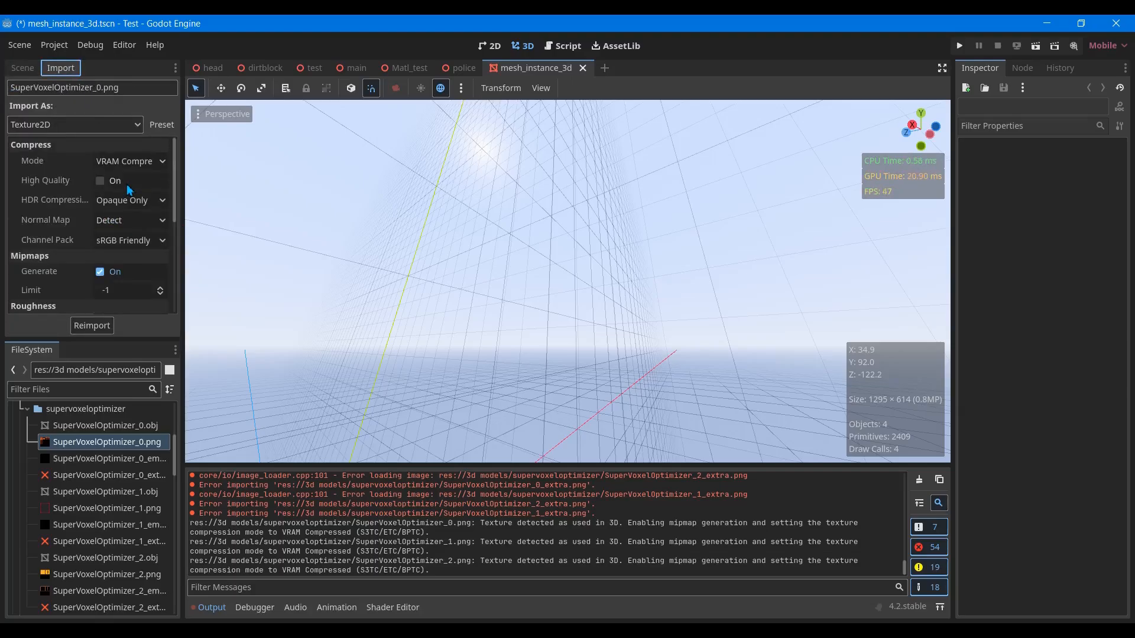
{"action": "left_click", "coordinate": [120, 164]}
{"action": "left_click", "coordinate": [123, 182]}
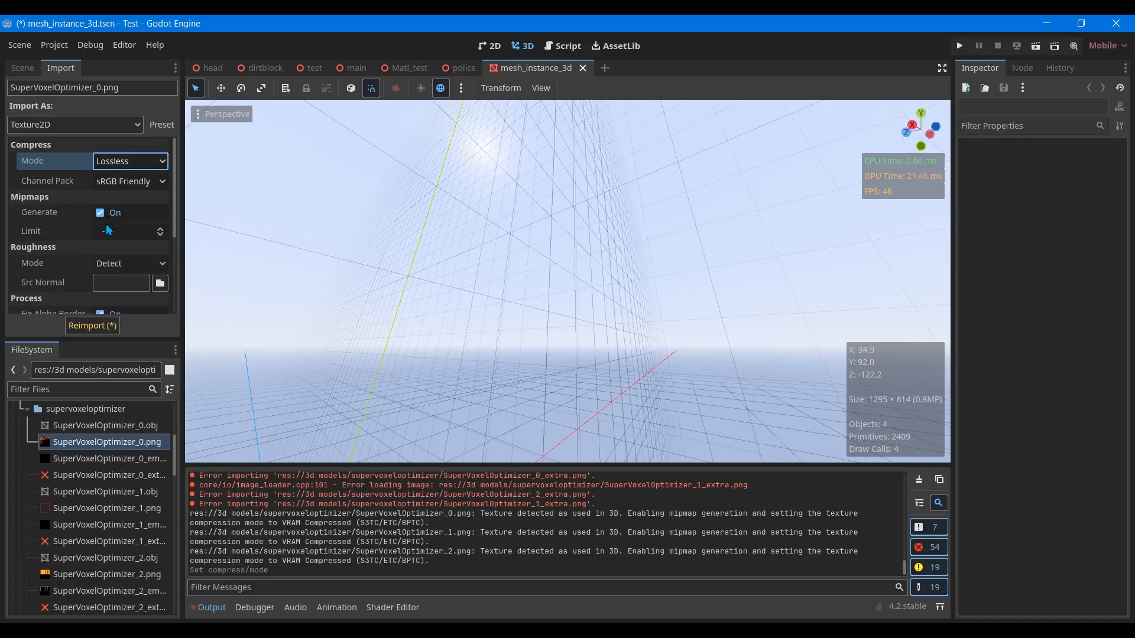
{"action": "scroll", "coordinate": [107, 225], "scroll_direction": "down", "scroll_amount": 3}
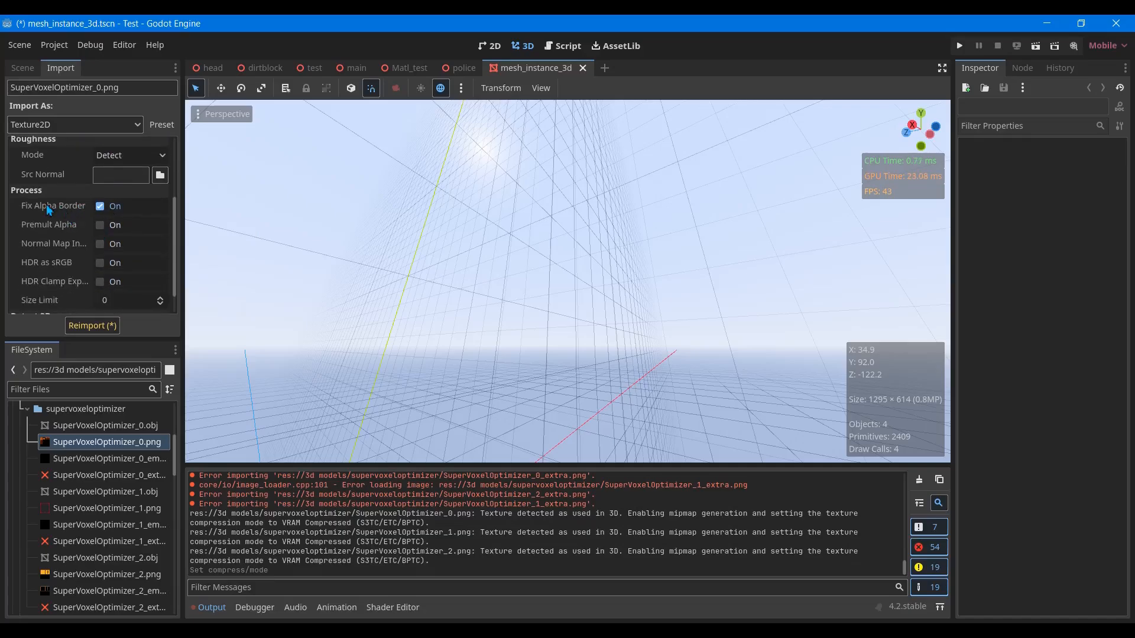
{"action": "left_click", "coordinate": [98, 208]}
- Keep Detect 3D compression set to Disabled for SuperVoxelOptimizer_0.png and reimport the texture
{"action": "scroll", "coordinate": [96, 230], "scroll_direction": "down", "scroll_amount": 1}
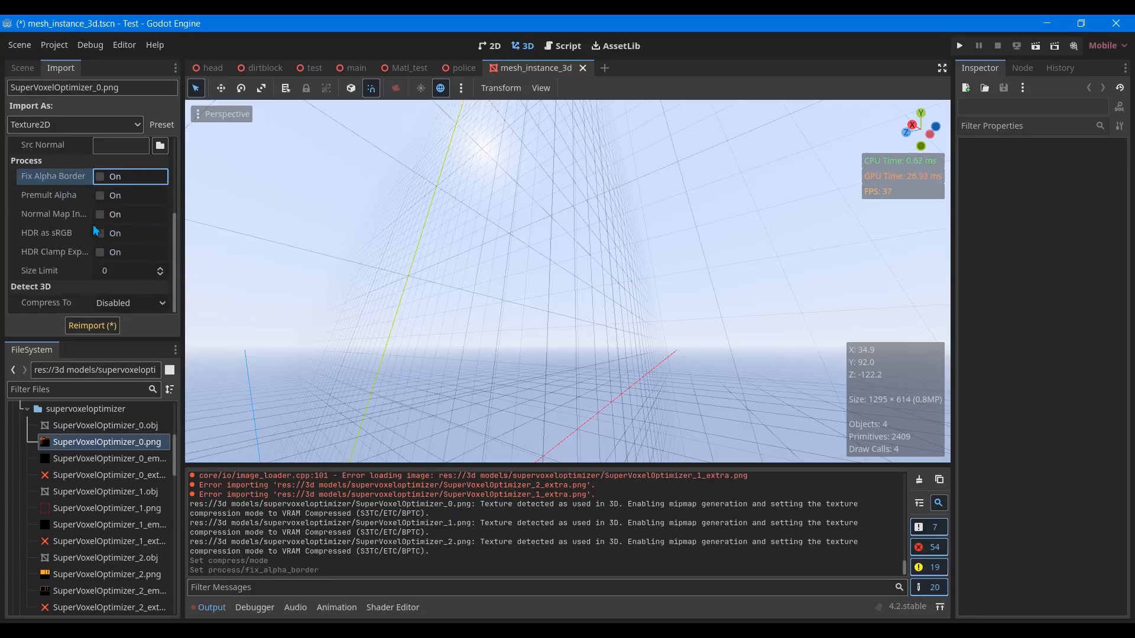
{"action": "left_click", "coordinate": [126, 308]}
{"action": "left_click", "coordinate": [124, 308]}
{"action": "left_click", "coordinate": [119, 308]}
{"action": "left_click", "coordinate": [117, 307]}
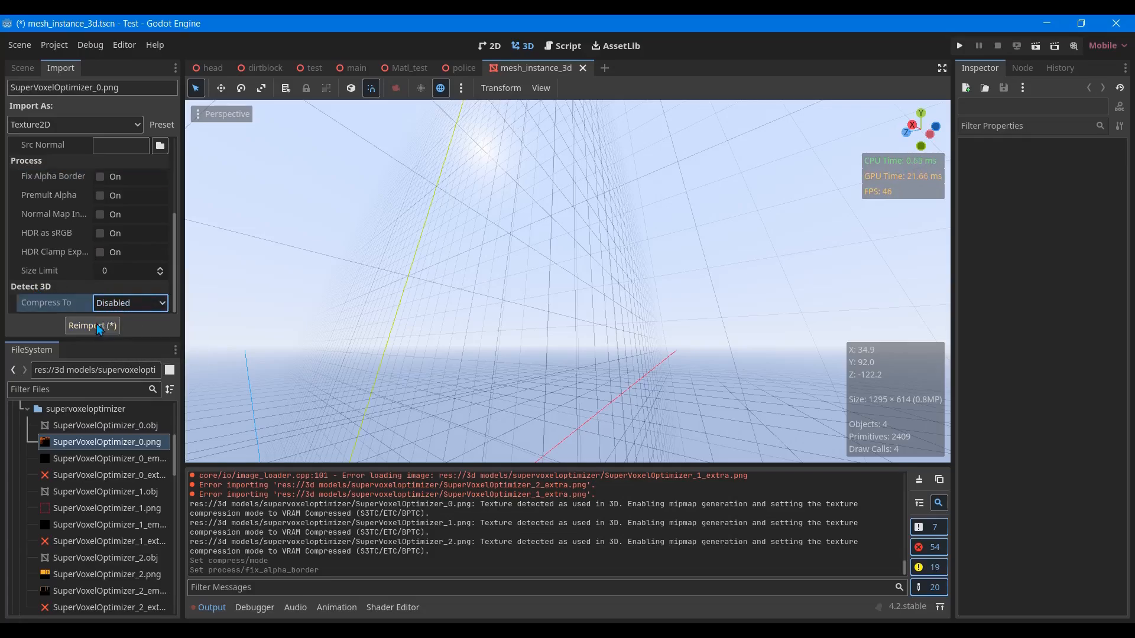
{"action": "left_click", "coordinate": [94, 327]}
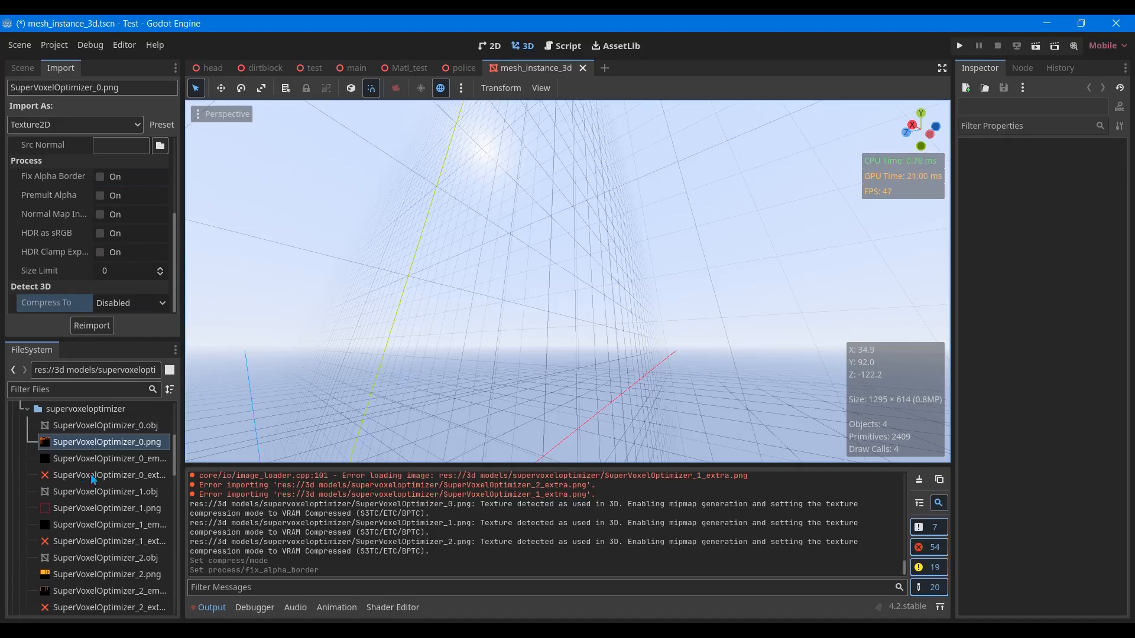
- Set Detect 3D compression to Disabled for SuperVoxelOptimizer_0_emit.png and reimport it
{"action": "left_click", "coordinate": [101, 460]}
{"action": "scroll", "coordinate": [83, 242], "scroll_direction": "up", "scroll_amount": 3}
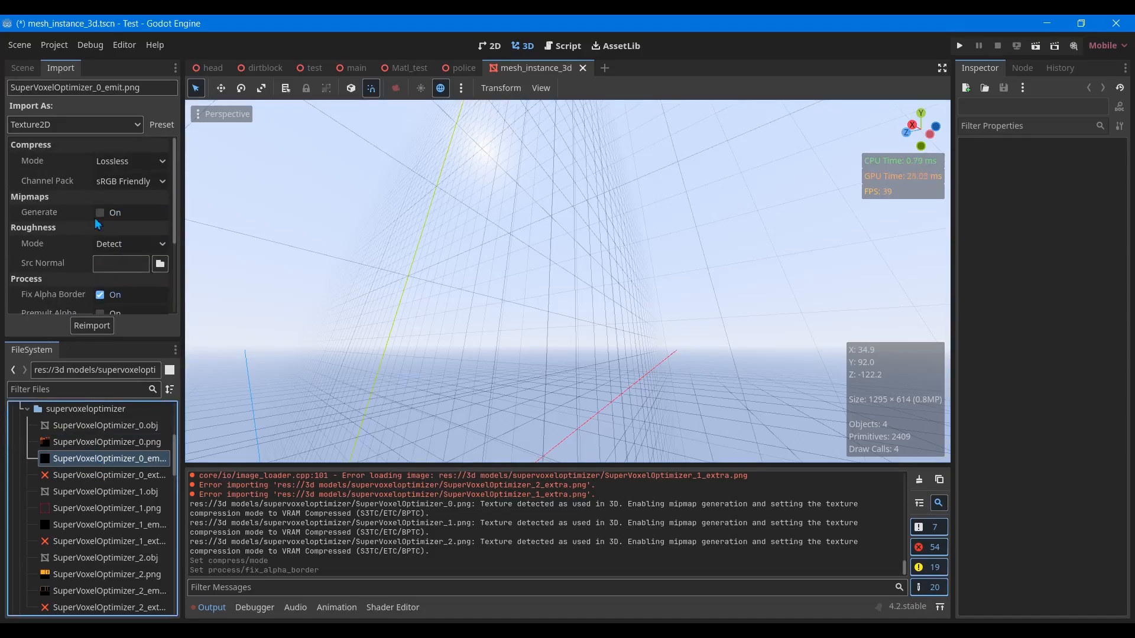
{"action": "scroll", "coordinate": [110, 255], "scroll_direction": "down", "scroll_amount": 5}
{"action": "left_click", "coordinate": [116, 304]}
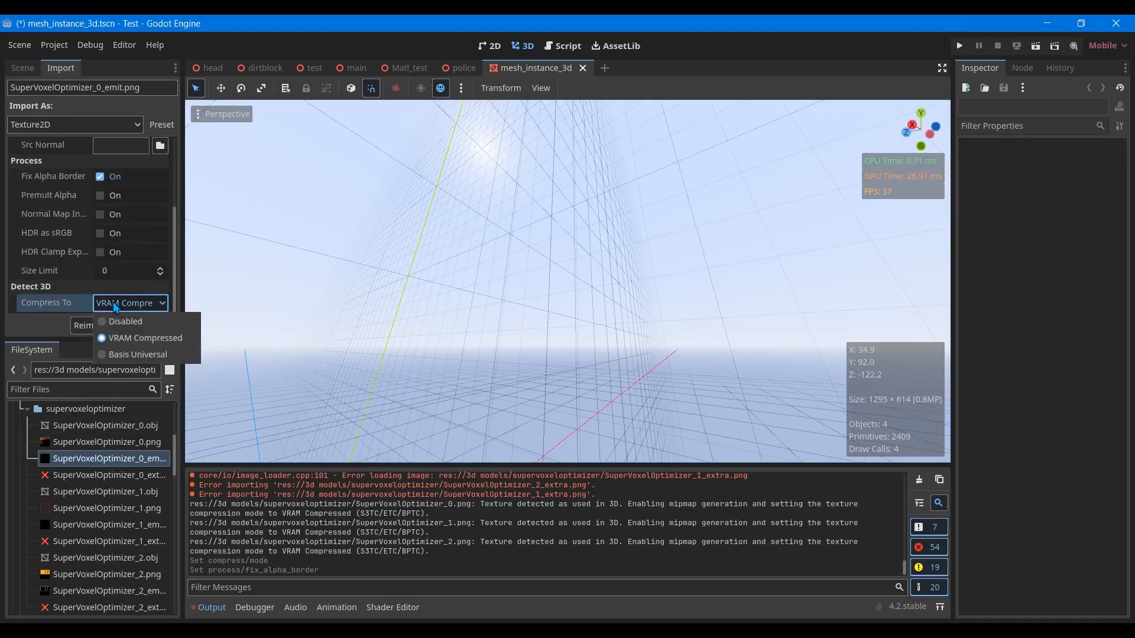
{"action": "left_click", "coordinate": [113, 323]}
{"action": "left_click", "coordinate": [92, 325]}
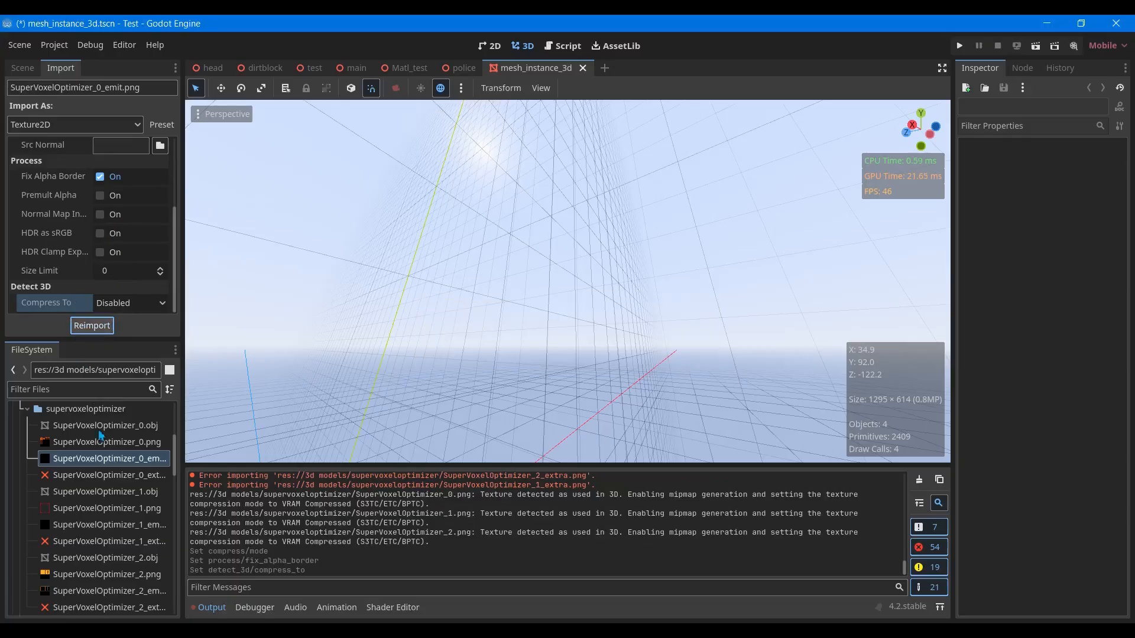
- Create a new 3D scene with a Node3D root and add a MeshInstance3D child node
{"action": "scroll", "coordinate": [118, 467], "scroll_direction": "up", "scroll_amount": 1}
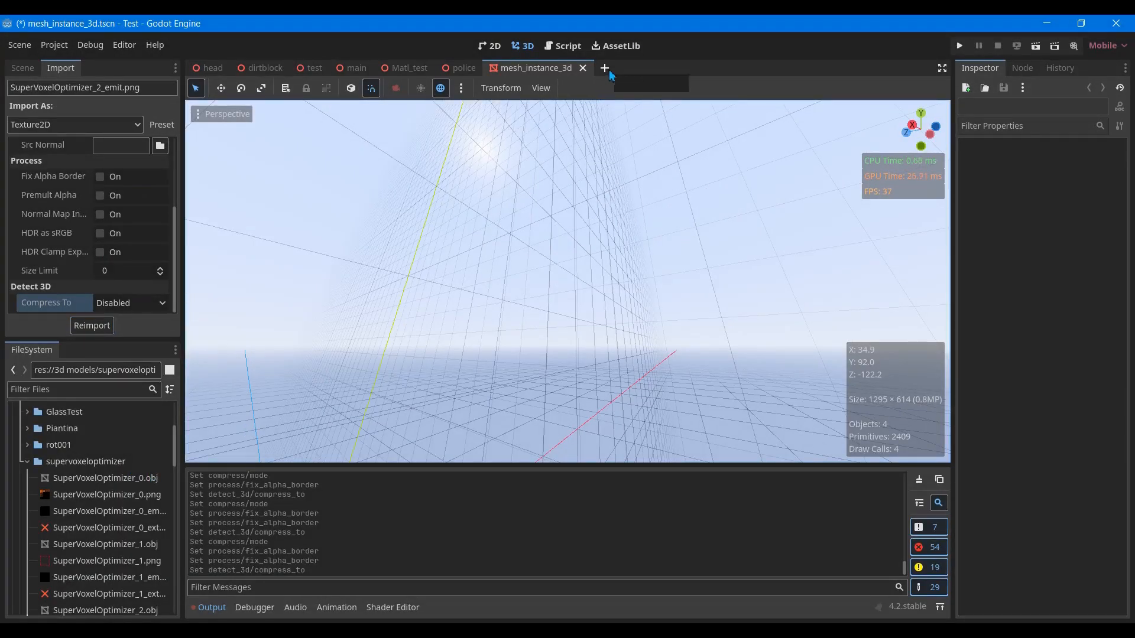
{"action": "left_click", "coordinate": [29, 67]}
{"action": "left_click", "coordinate": [603, 70]}
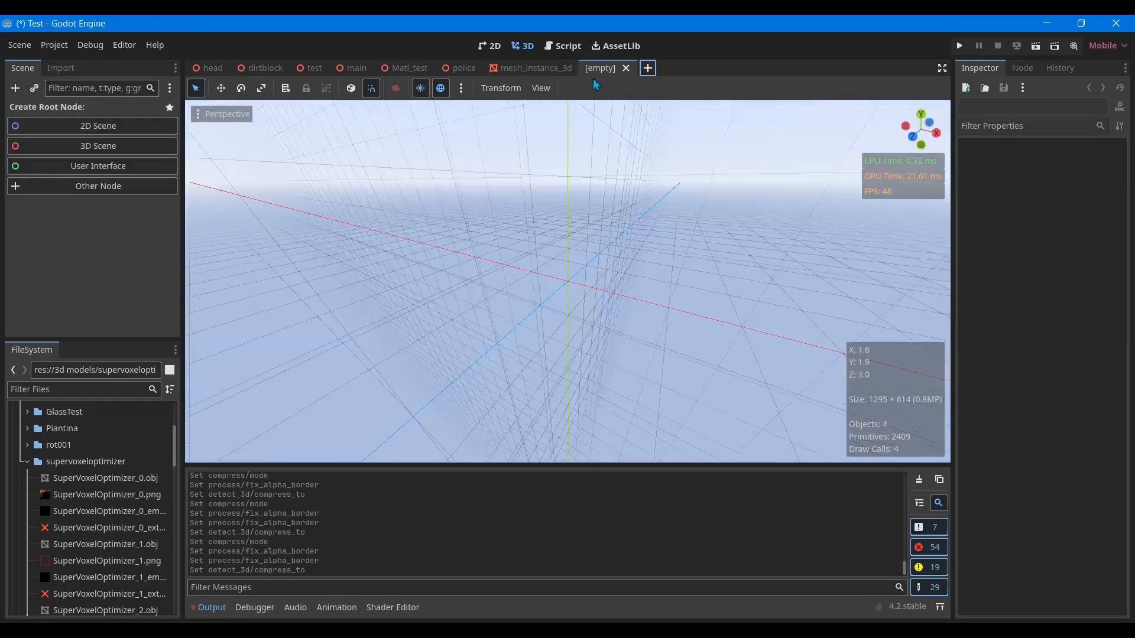
{"action": "left_click", "coordinate": [82, 148]}
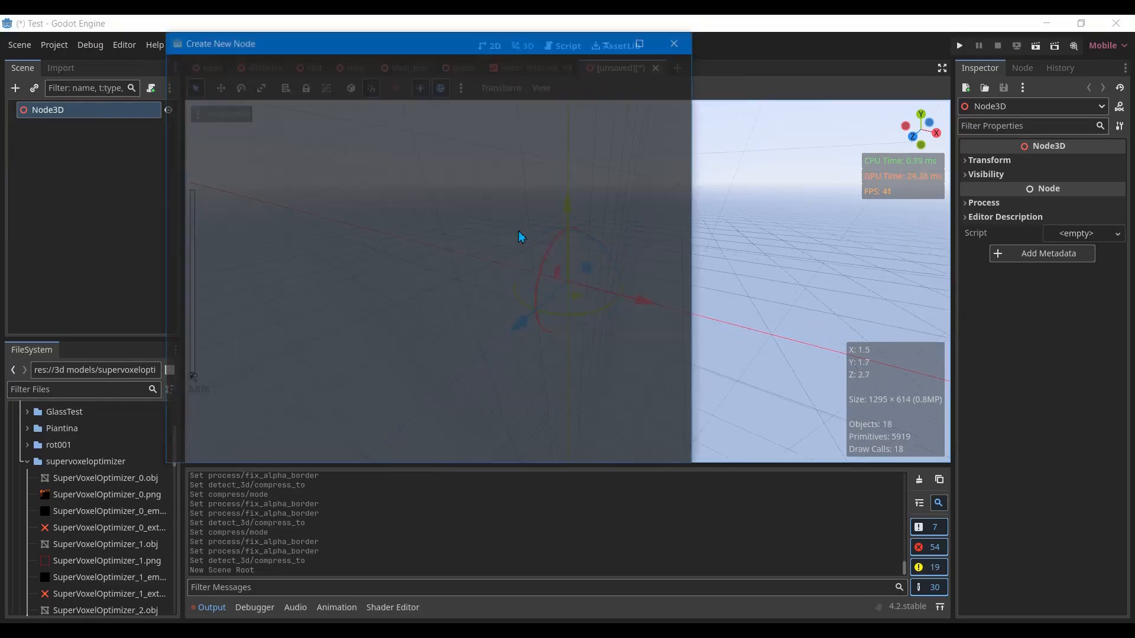
{"action": "key", "text": "ctrl+a"}
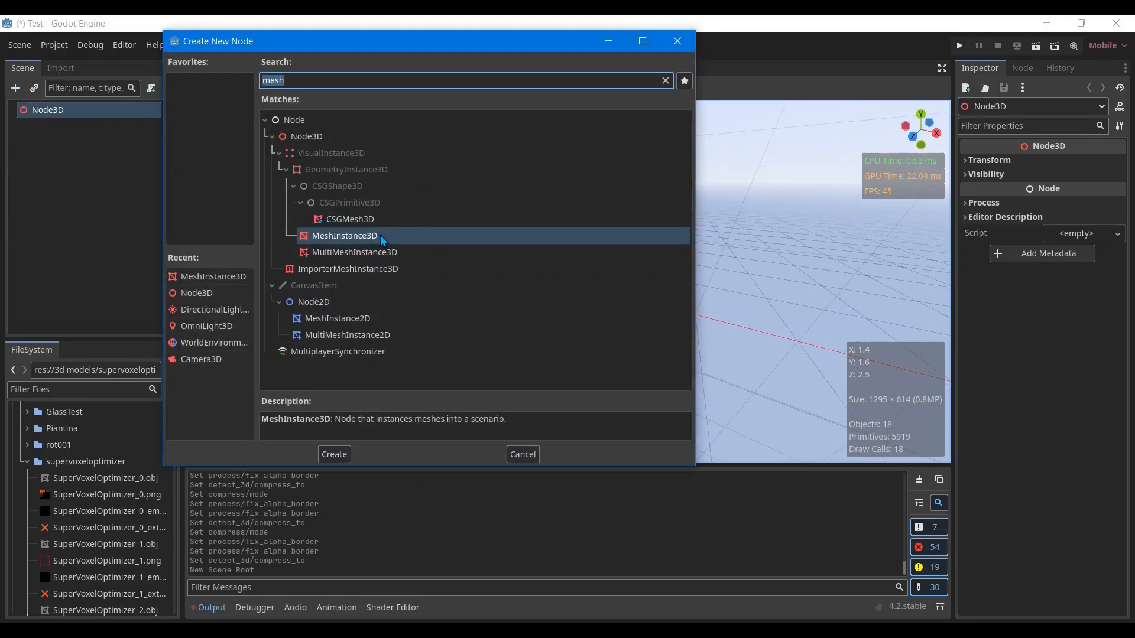
{"action": "left_click", "coordinate": [334, 454]}
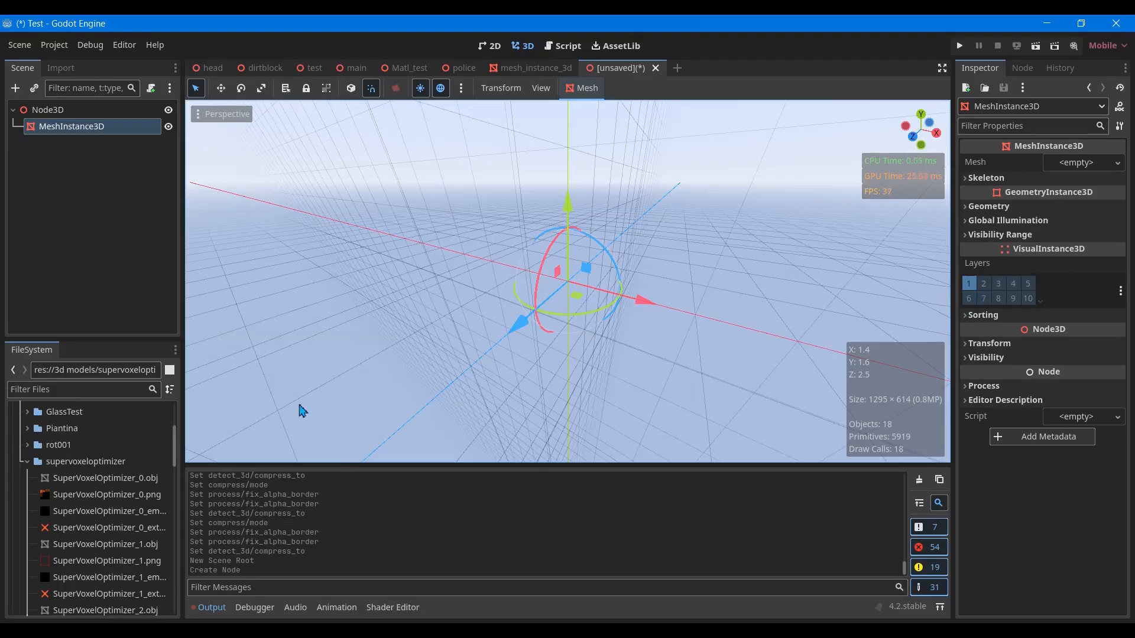
- Assign SuperVoxelOptimizer_2.obj as the mesh of the MeshInstance3D node
{"action": "scroll", "coordinate": [133, 499], "scroll_direction": "down", "scroll_amount": 2}
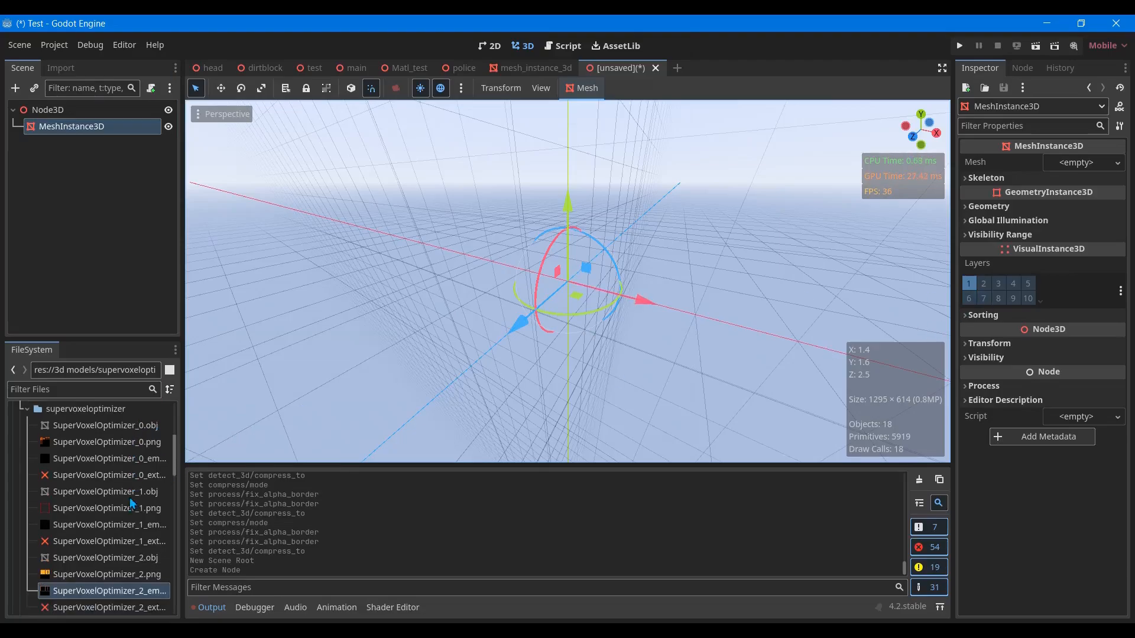
{"action": "left_click", "coordinate": [110, 558]}
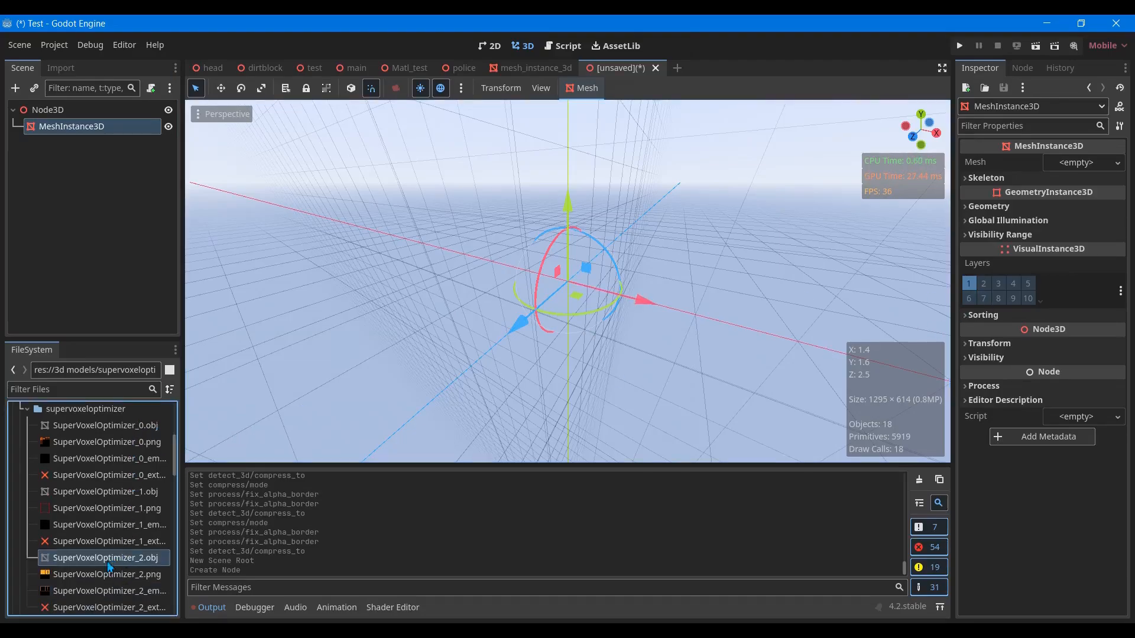
{"action": "left_click_drag", "start_coordinate": [310, 550], "coordinate": [1091, 168]}
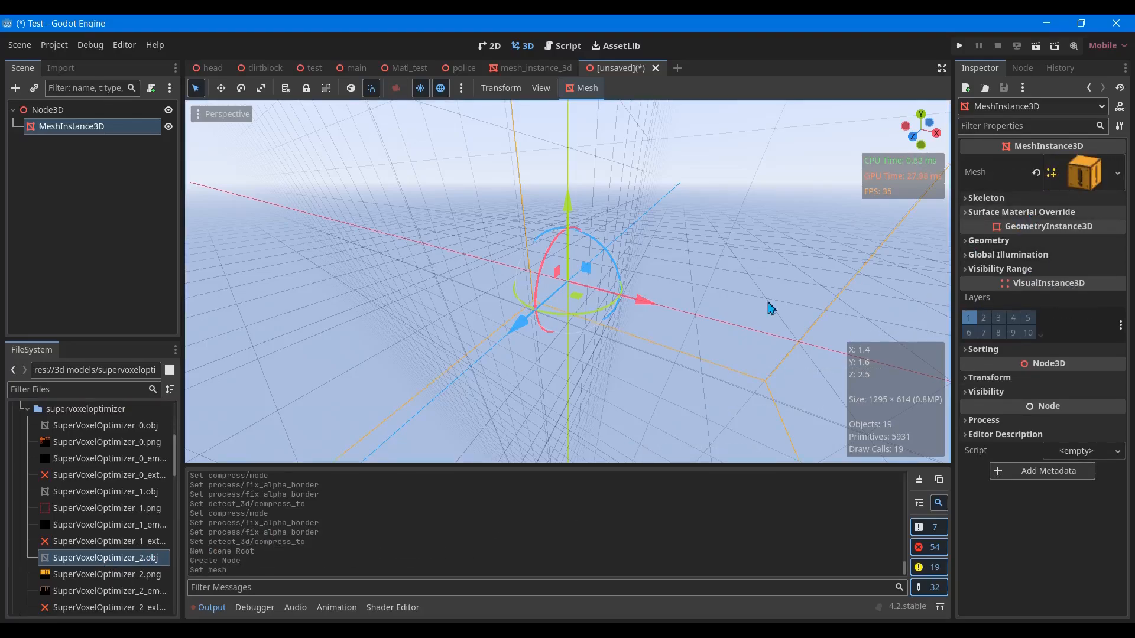
{"action": "scroll", "coordinate": [670, 322], "scroll_direction": "down", "scroll_amount": 8}
{"action": "scroll", "coordinate": [668, 320], "scroll_direction": "down", "scroll_amount": 12}
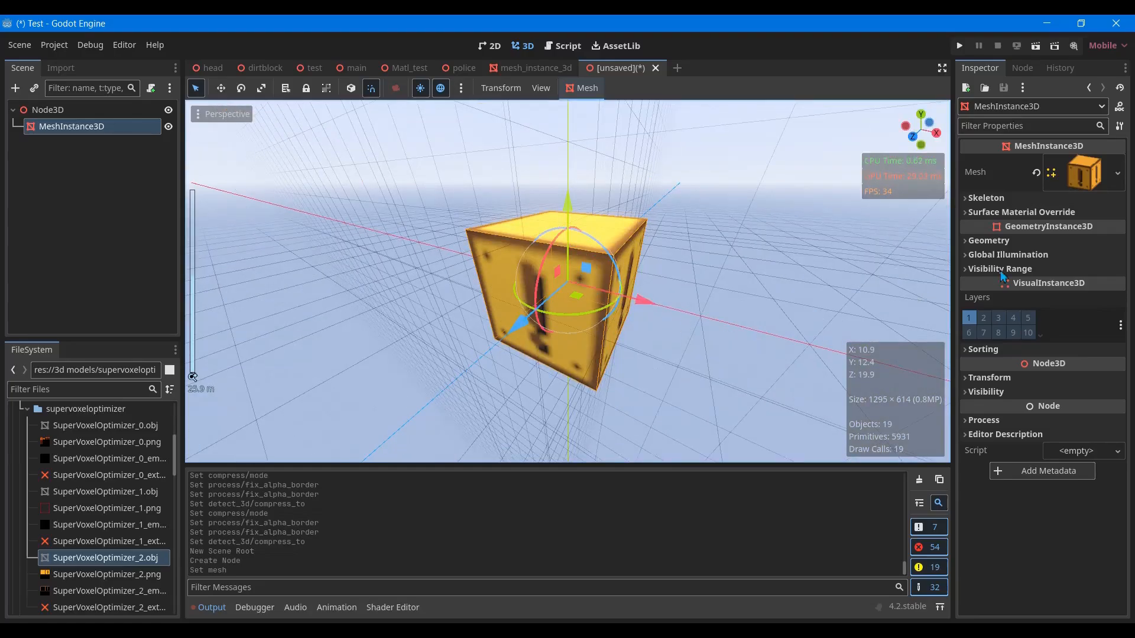
- Apply SuperVoxelOptimizer_2.png as the mesh's material override and set the material's sampling filter to Nearest
{"action": "left_click", "coordinate": [986, 244]}
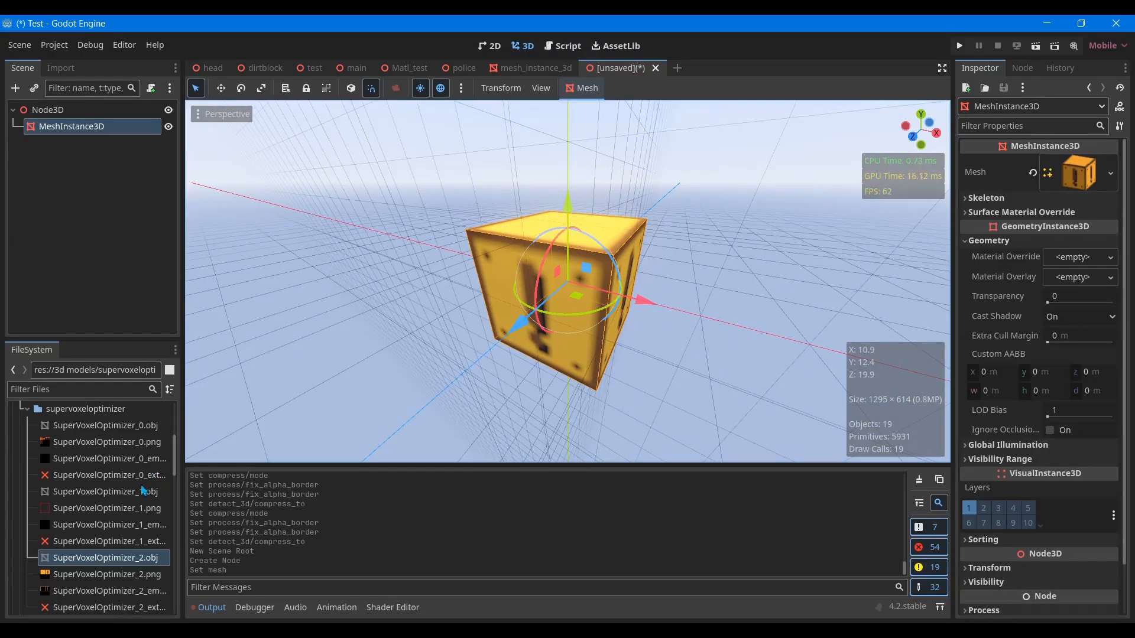
{"action": "left_click_drag", "start_coordinate": [120, 581], "coordinate": [1077, 264]}
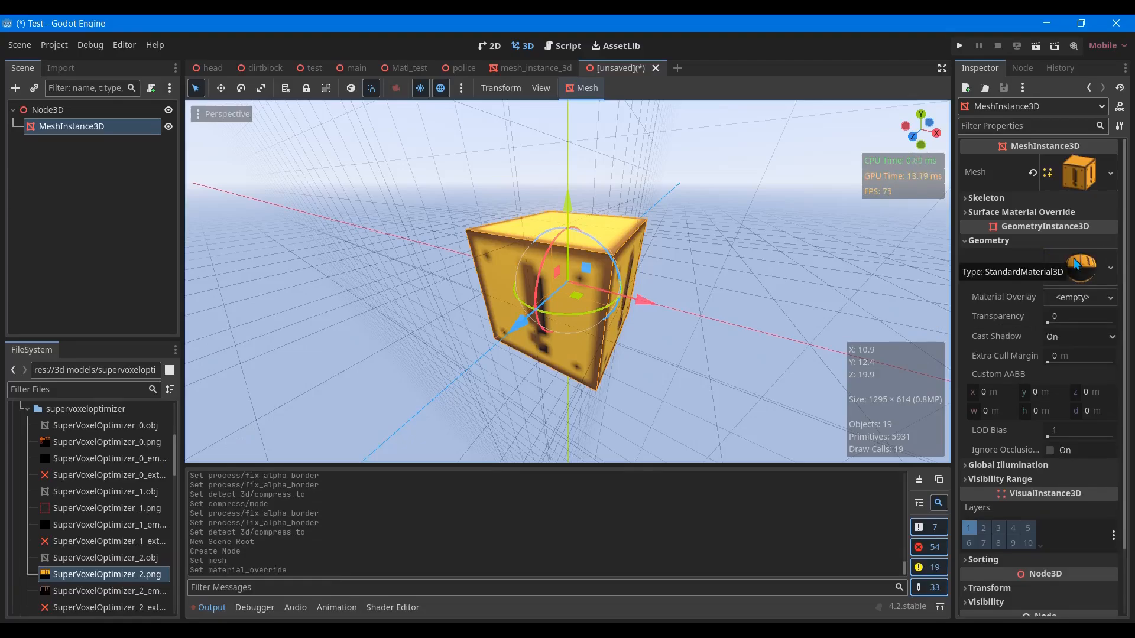
{"action": "left_click", "coordinate": [1077, 264]}
{"action": "scroll", "coordinate": [1026, 412], "scroll_direction": "down", "scroll_amount": 8}
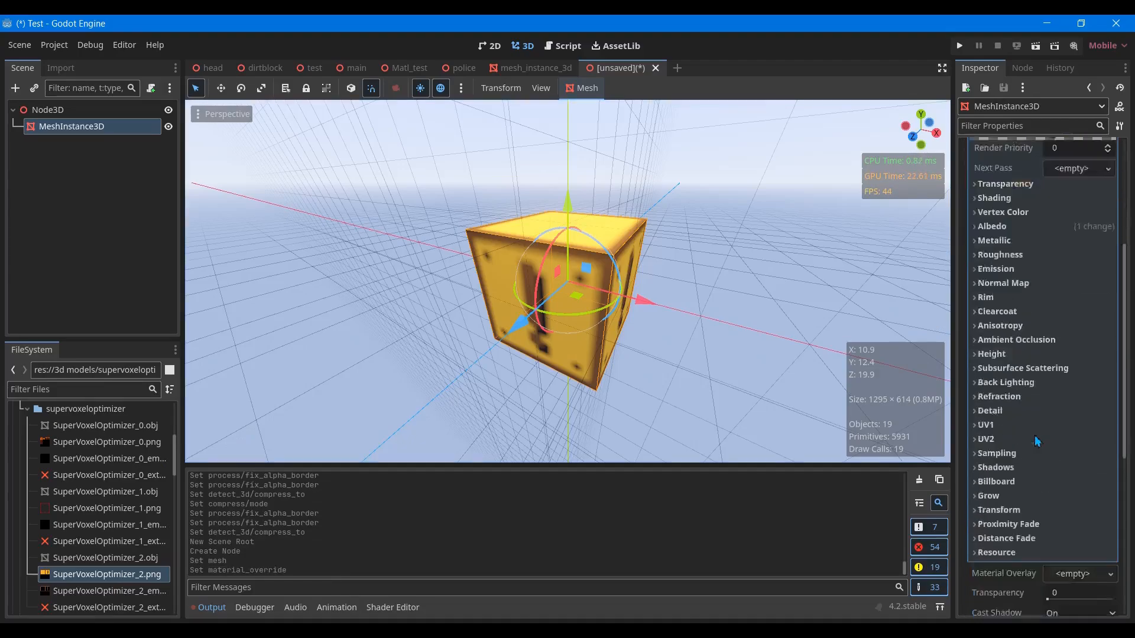
{"action": "left_click", "coordinate": [1029, 406]}
{"action": "left_click", "coordinate": [1074, 410]}
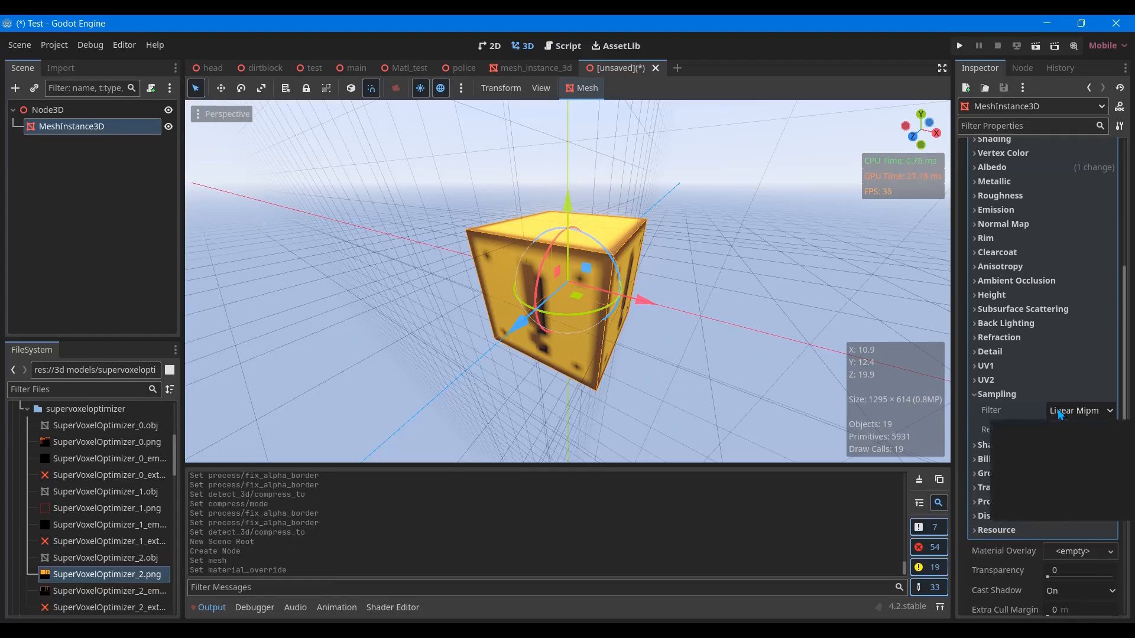
{"action": "left_click", "coordinate": [1062, 427]}
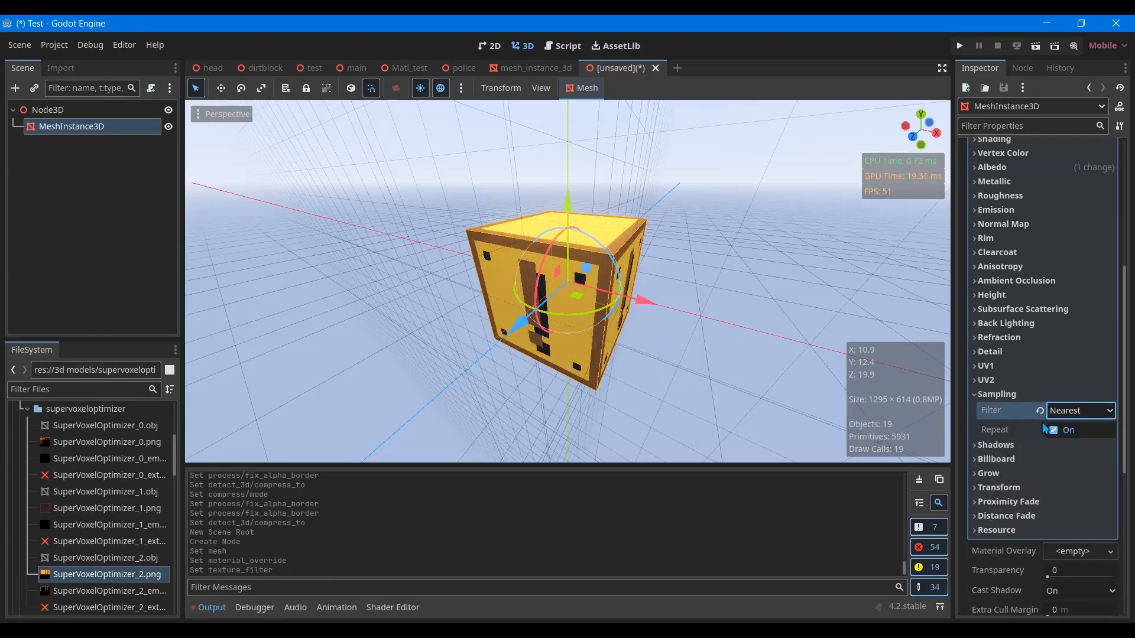
- Enable emission on the MeshInstance3D's override material and assign the SuperVoxelOptimizer_2 emission image as its emission texture
{"action": "scroll", "coordinate": [1053, 402], "scroll_direction": "up", "scroll_amount": 3}
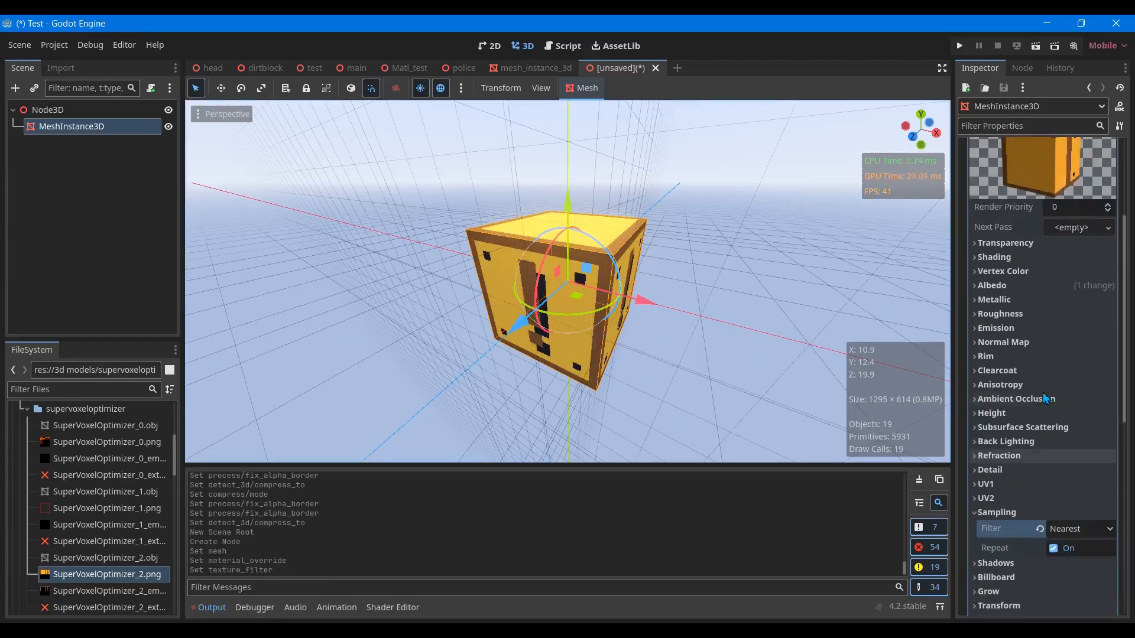
{"action": "left_click", "coordinate": [1023, 329]}
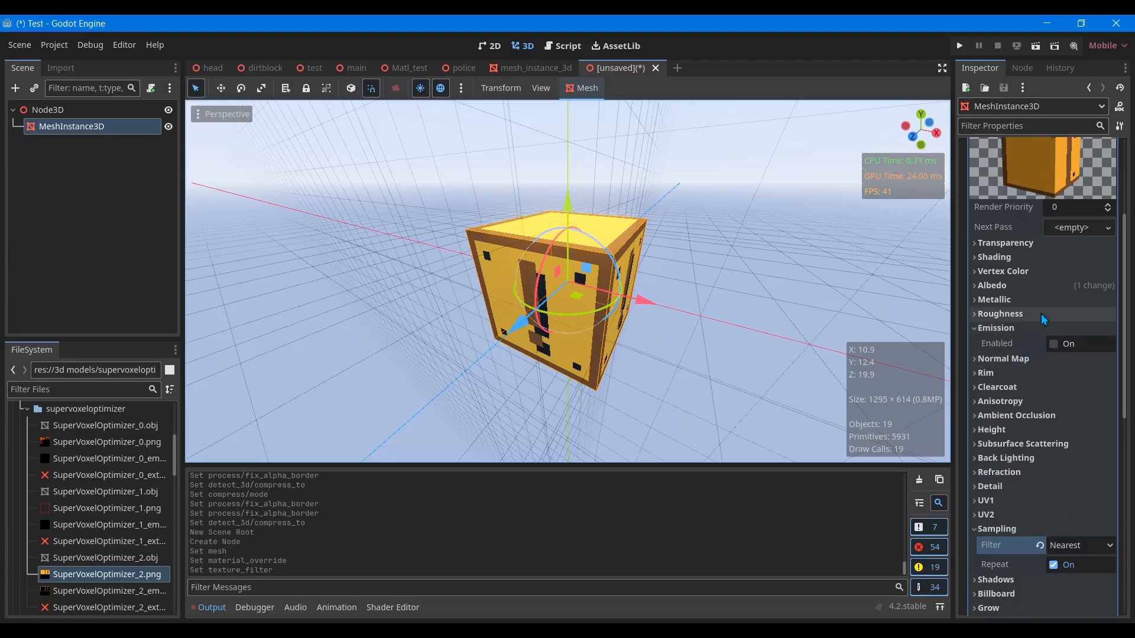
{"action": "left_click", "coordinate": [1018, 314]}
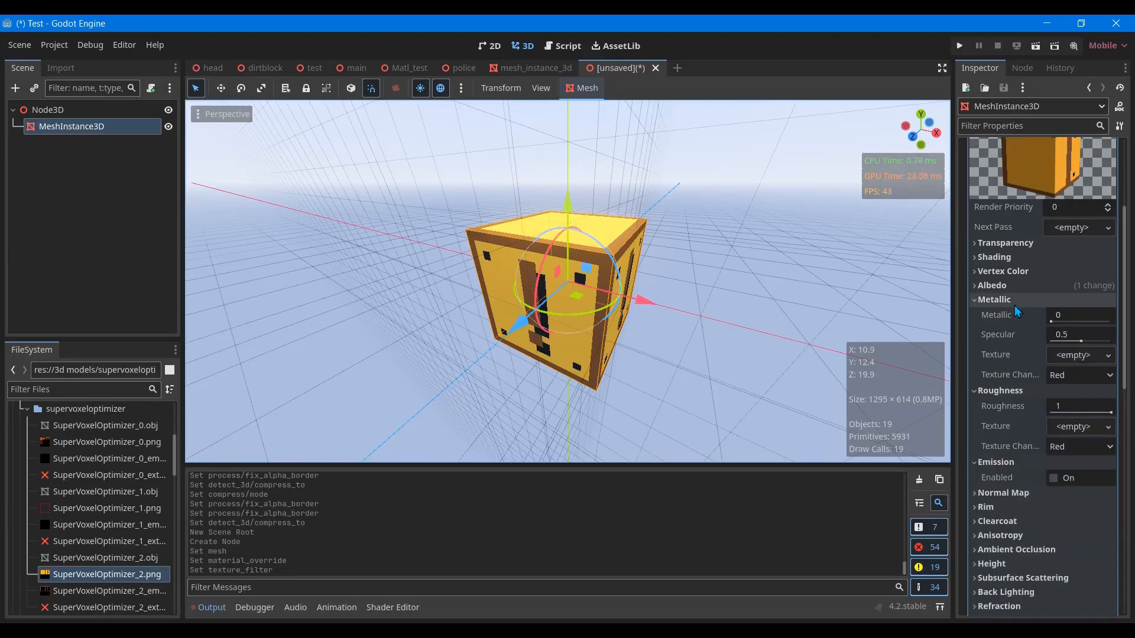
{"action": "left_click", "coordinate": [1018, 314]}
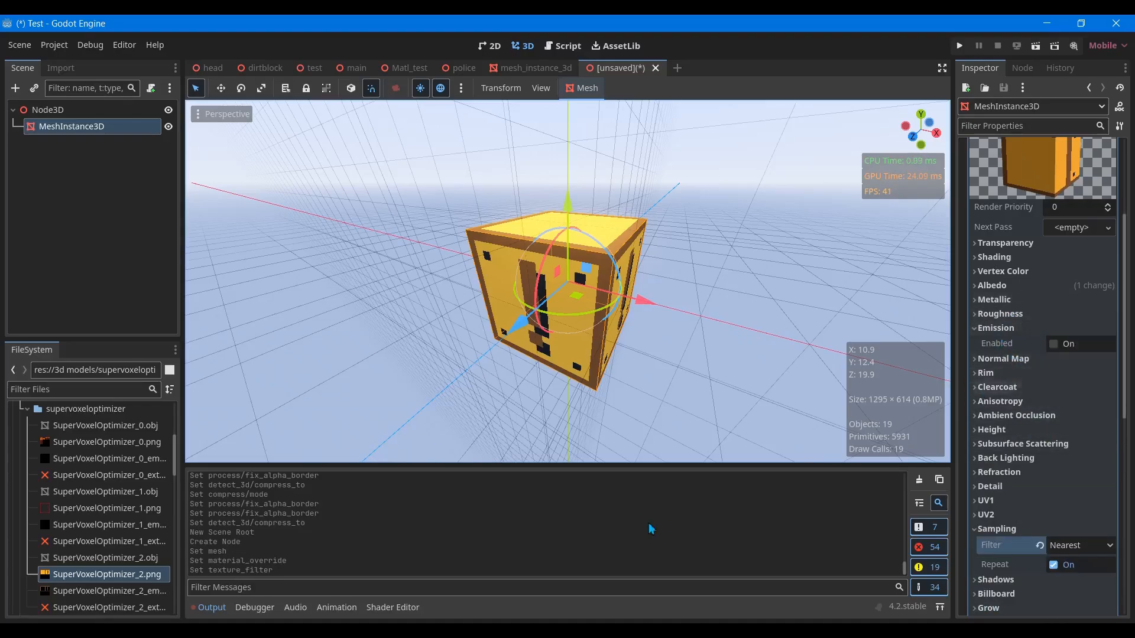
{"action": "left_click", "coordinate": [141, 591]}
{"action": "left_click_drag", "start_coordinate": [266, 583], "coordinate": [136, 574]}
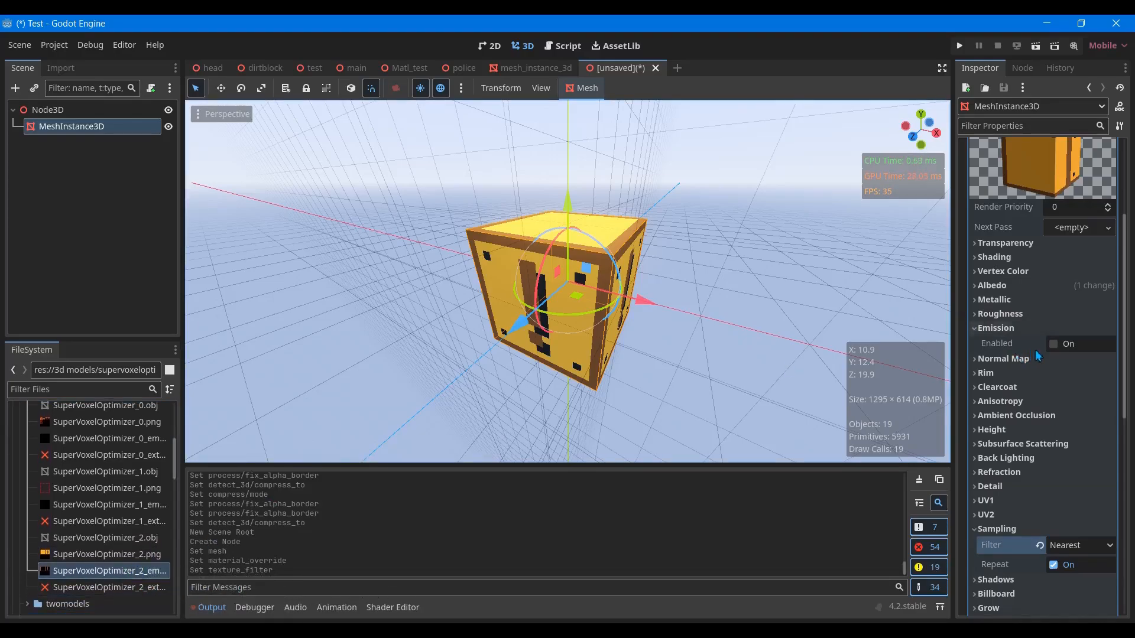
{"action": "left_click", "coordinate": [1056, 346]}
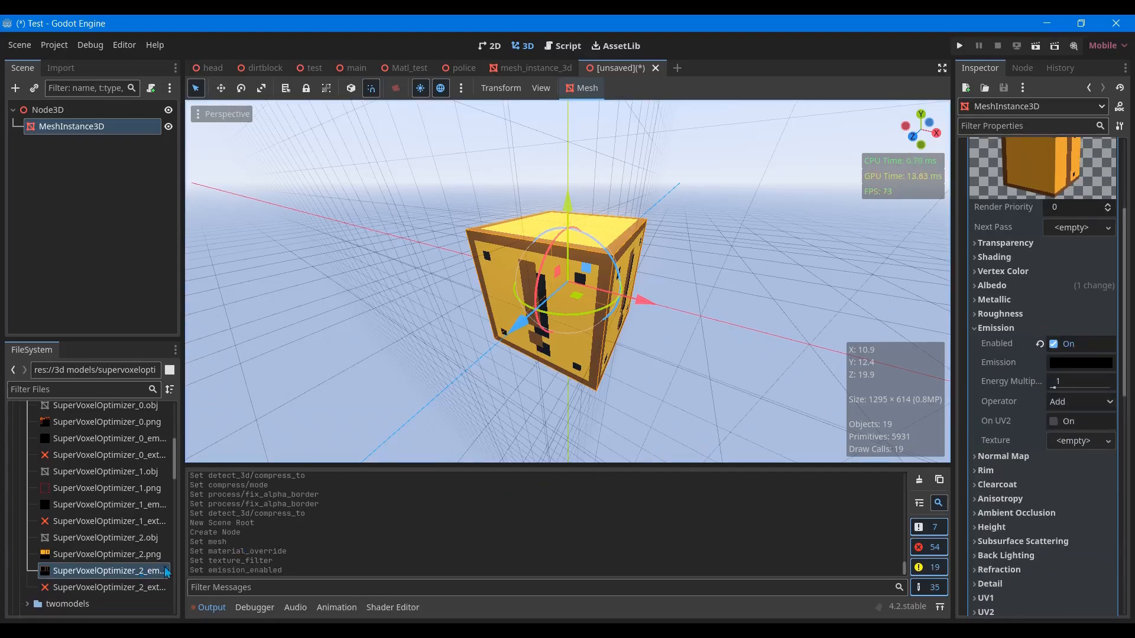
{"action": "left_click_drag", "start_coordinate": [143, 572], "coordinate": [1071, 448]}
- Set the material's emission energy multiplier to 2.41 and inspect the cube from another side
{"action": "left_click_drag", "start_coordinate": [1054, 387], "coordinate": [1060, 387]}
{"action": "right_click_drag", "start_coordinate": [567, 284], "coordinate": [567, 284]}
{"action": "right_click_drag", "start_coordinate": [746, 333], "coordinate": [746, 333]}
{"action": "key", "text": "w"}
{"action": "right_click_drag", "start_coordinate": [568, 284], "coordinate": [796, 301]}
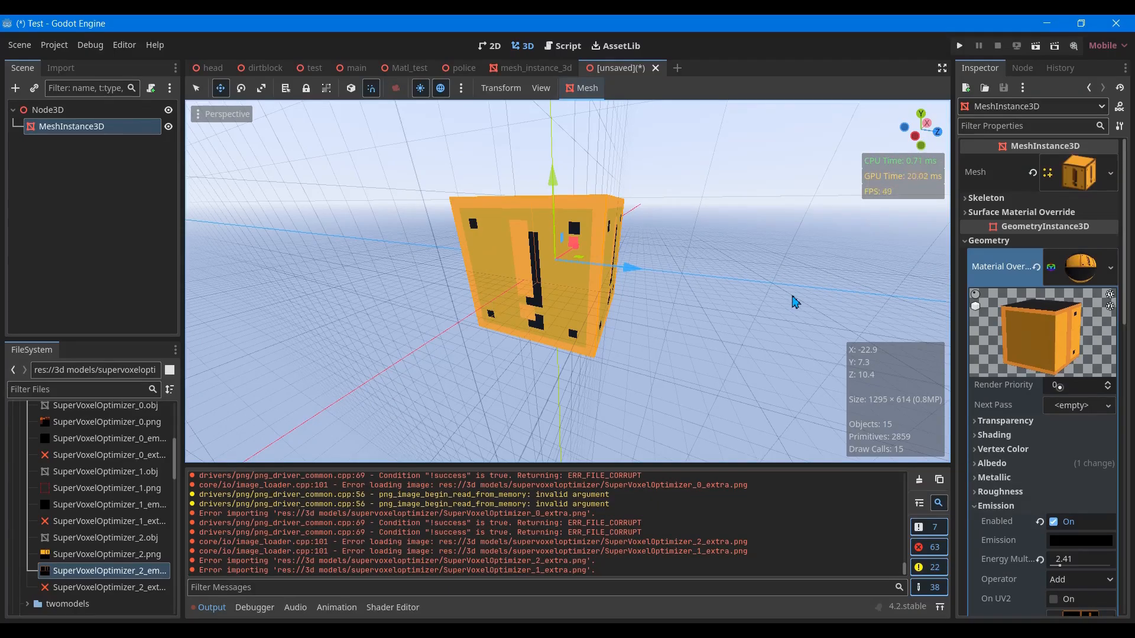
- Switch to Voxel Optimizer and toggle the Right-Handed and Y-up coordinate system options
{"action": "key", "text": "alt+Tab"}
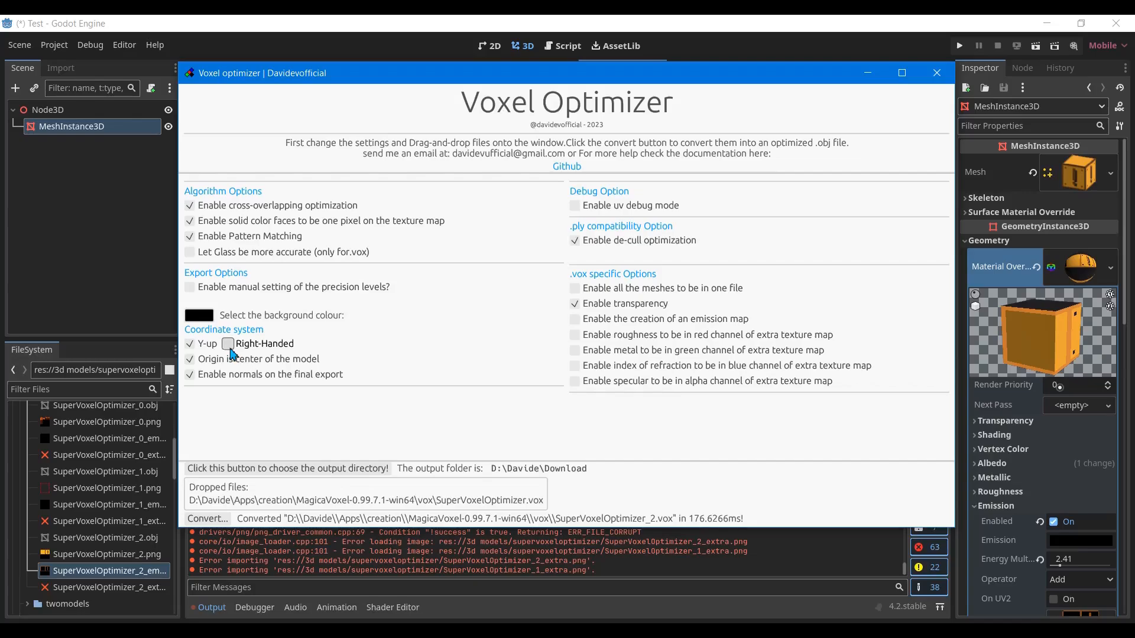
{"action": "left_click", "coordinate": [228, 345]}
{"action": "left_click", "coordinate": [189, 346]}
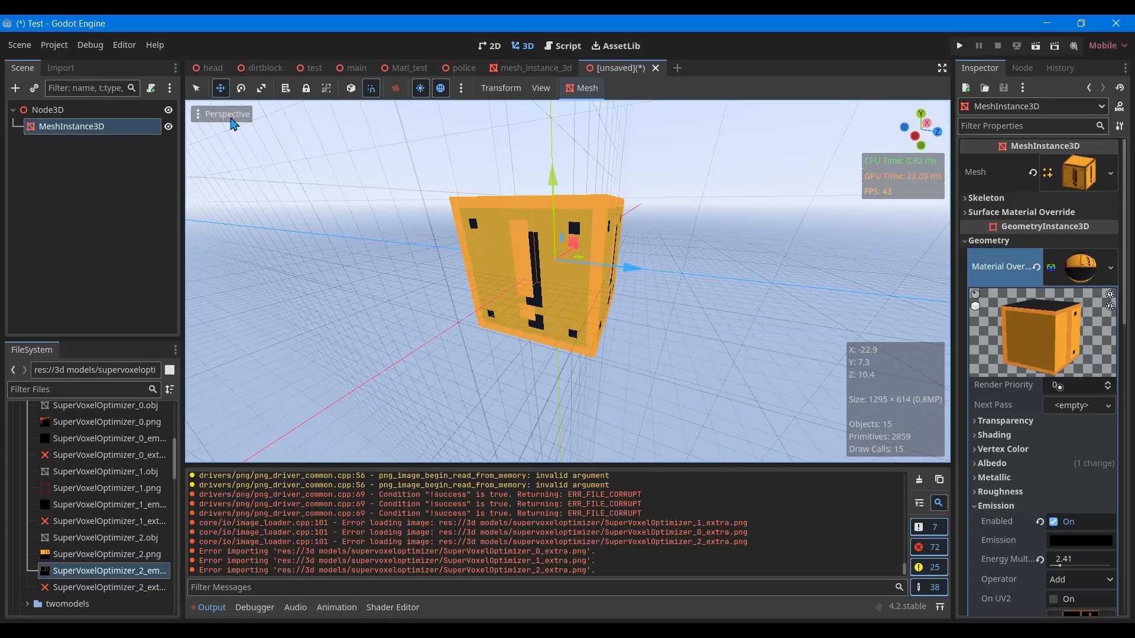
- Return to Godot and set the 3D viewport to wireframe display
{"action": "left_click", "coordinate": [231, 119]}
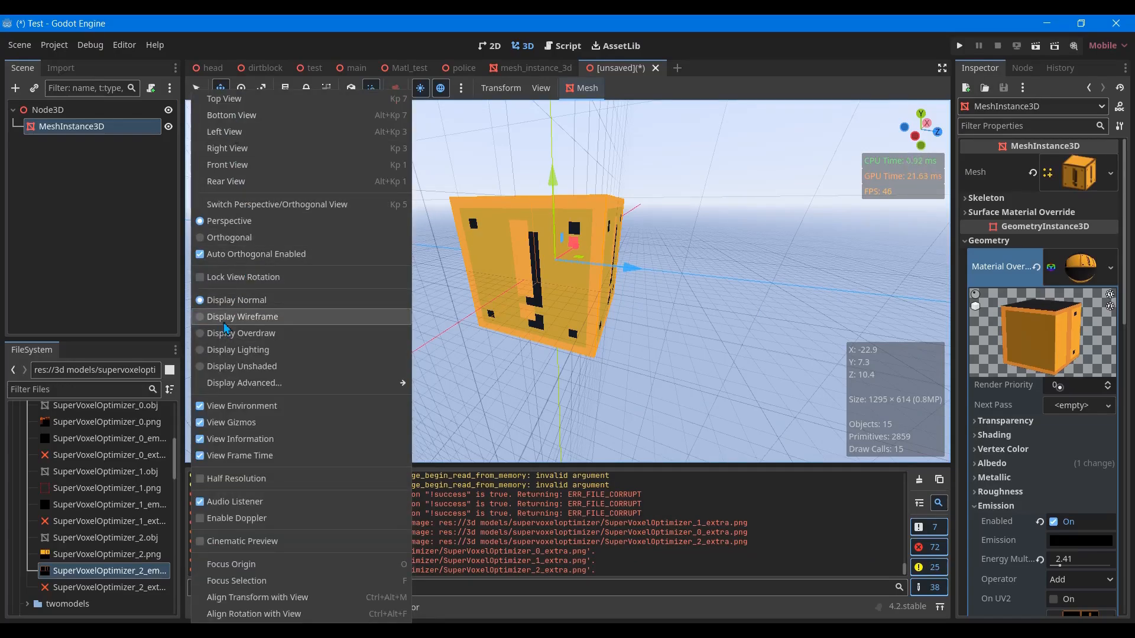
{"action": "left_click", "coordinate": [225, 324]}
{"action": "left_click", "coordinate": [721, 314]}
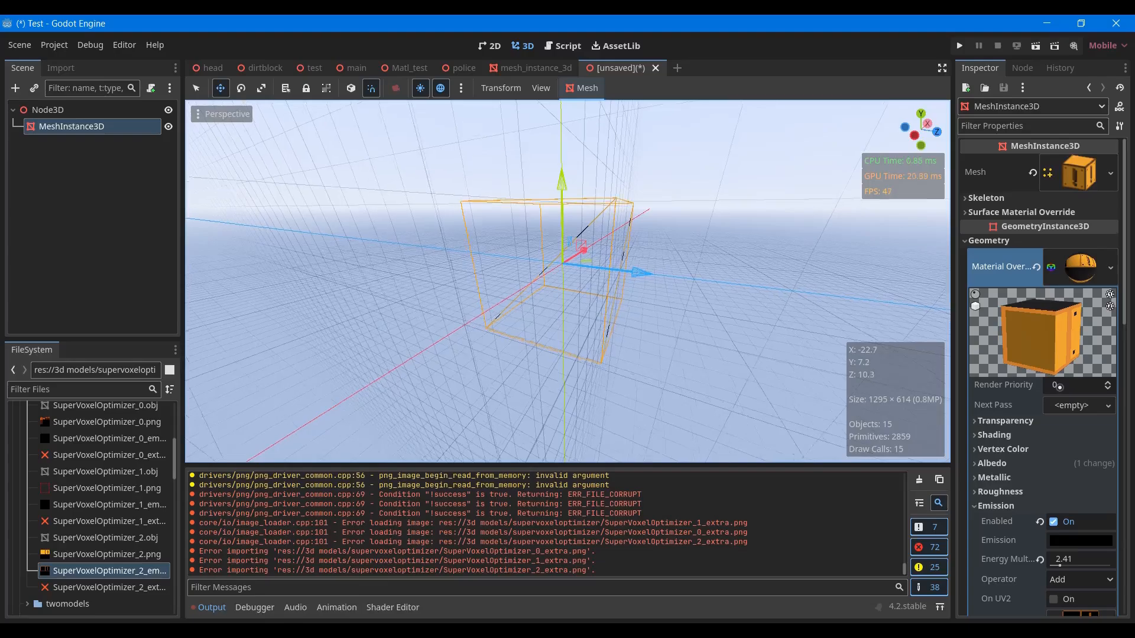
- Examine the optimized cube's wireframe geometry from several positions around the model
{"action": "key", "text": "w"}
{"action": "right_click_drag", "start_coordinate": [721, 314], "coordinate": [198, 160]}
{"action": "key", "text": "d"}
{"action": "key", "text": "e"}
{"action": "key", "text": "q"}
{"action": "key", "text": "e"}
{"action": "key", "text": "q"}
{"action": "key", "text": "e"}
{"action": "key", "text": "q"}
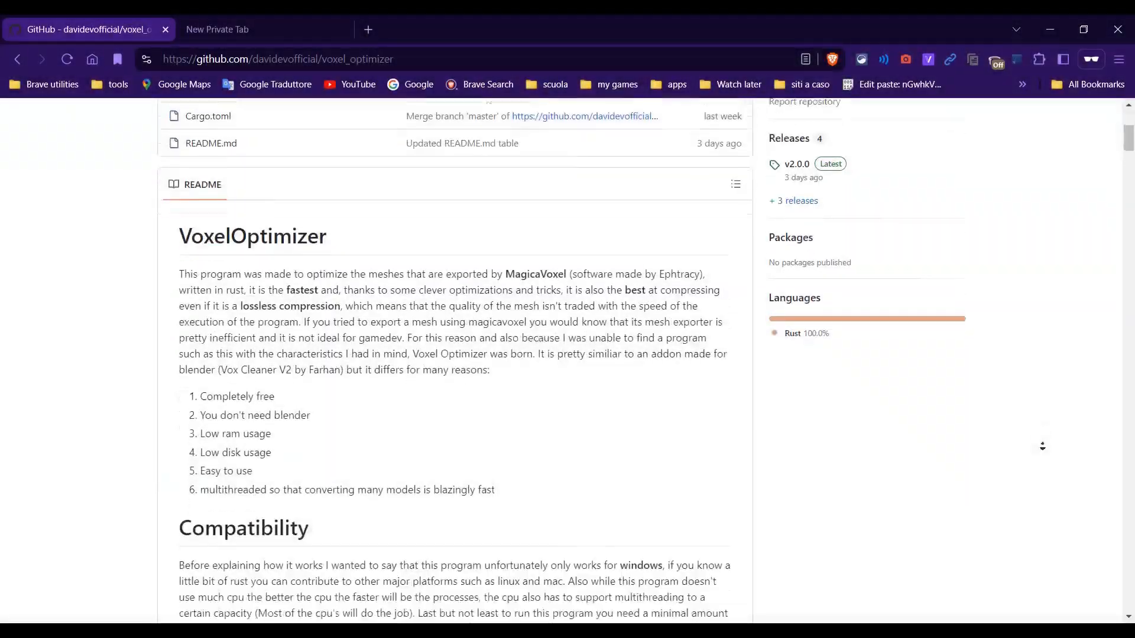
- Switch to the browser and look through the VoxelOptimizer README on GitHub down to the usage section
{"action": "middle_click", "coordinate": [1042, 446]}
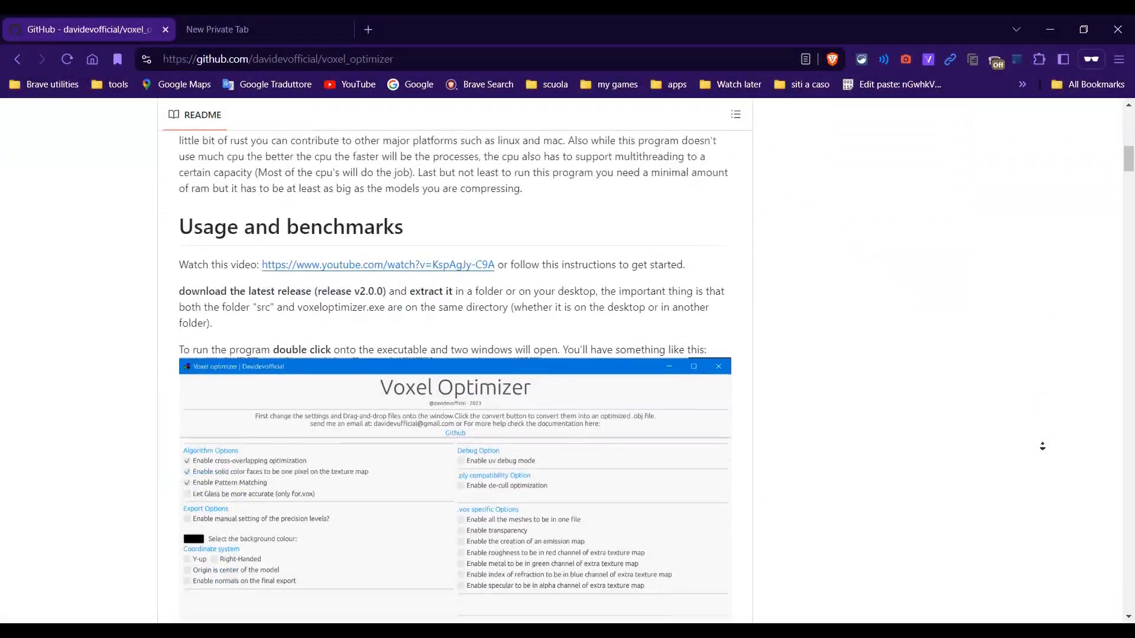